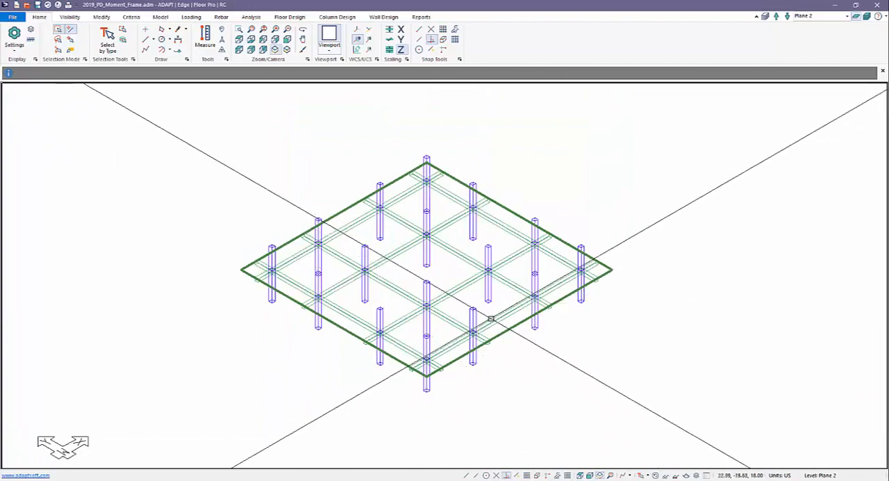
Step: Display all levels of the building and open its load combinations to review the PD_Master and seismic P-Delta entries
left_click(868, 15)
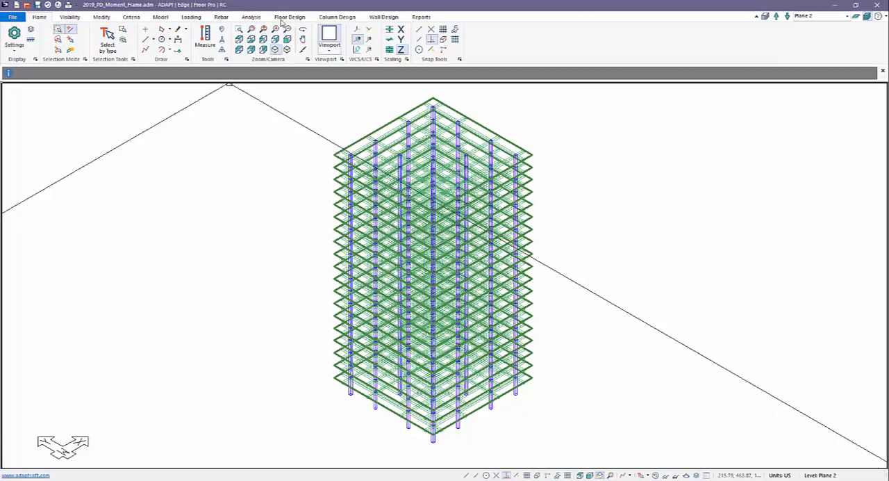
left_click(191, 17)
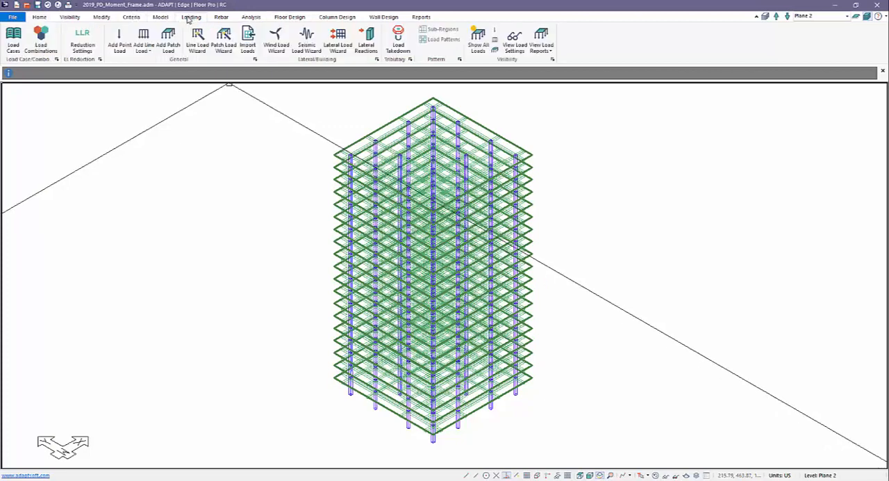
left_click(41, 43)
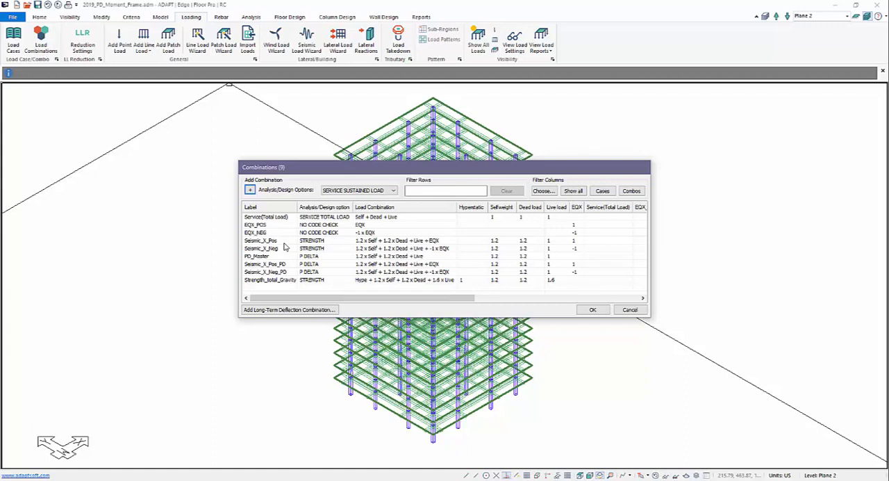
left_click(263, 257)
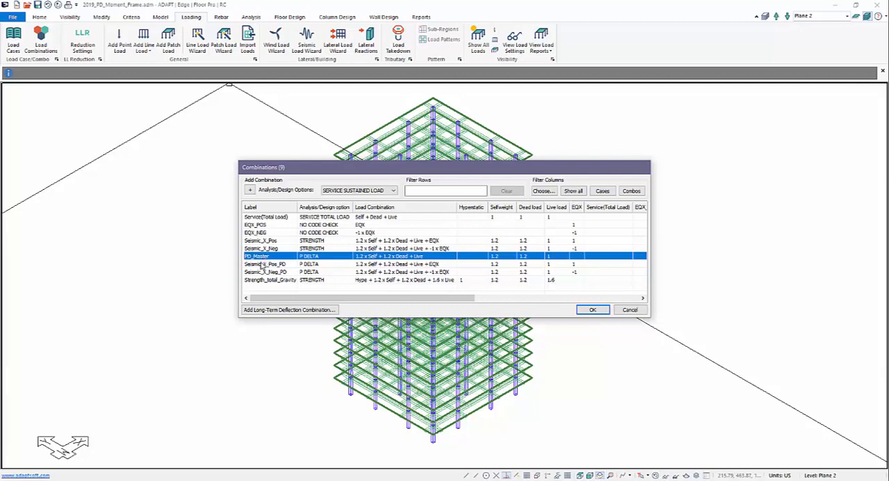
left_click(262, 265)
left_click(262, 272)
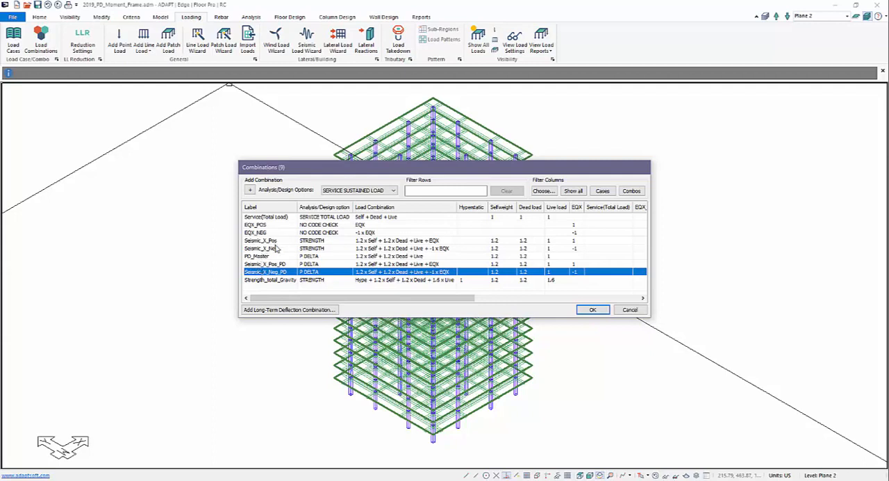
Step: Delete the Strength_total_Gravity and Service(Total Load) combinations
left_click(276, 280)
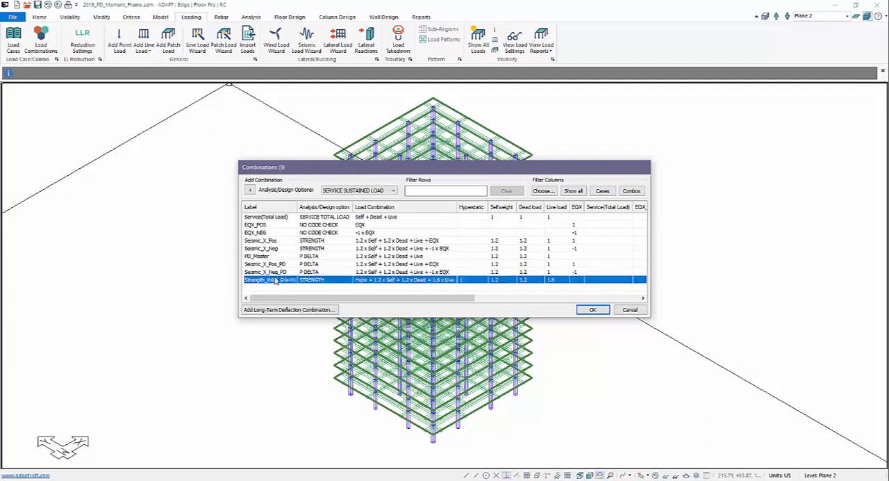
key("Delete")
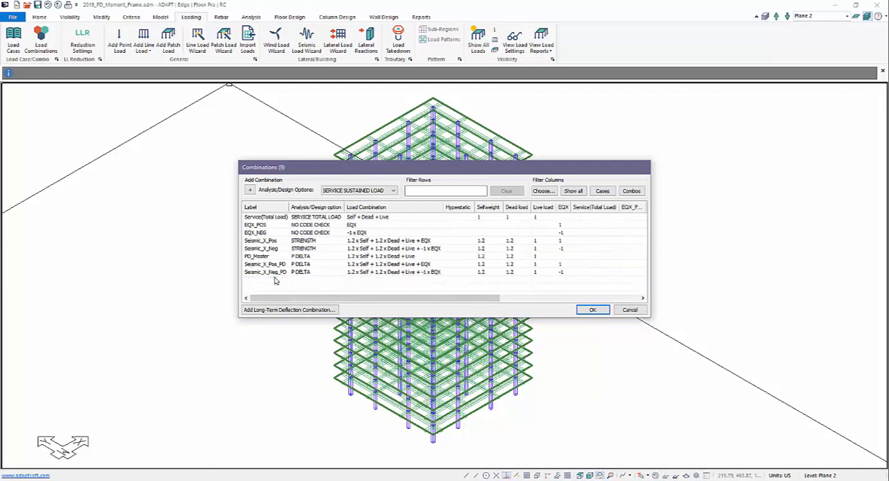
left_click(257, 218)
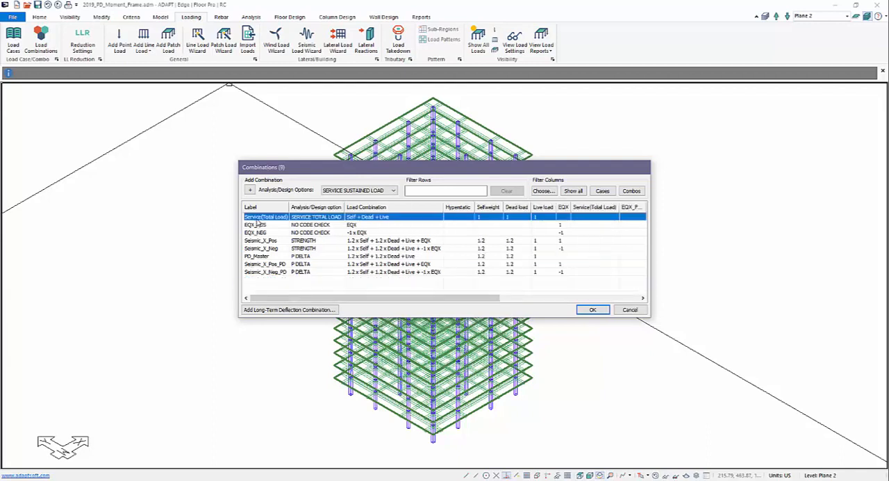
key("Delete")
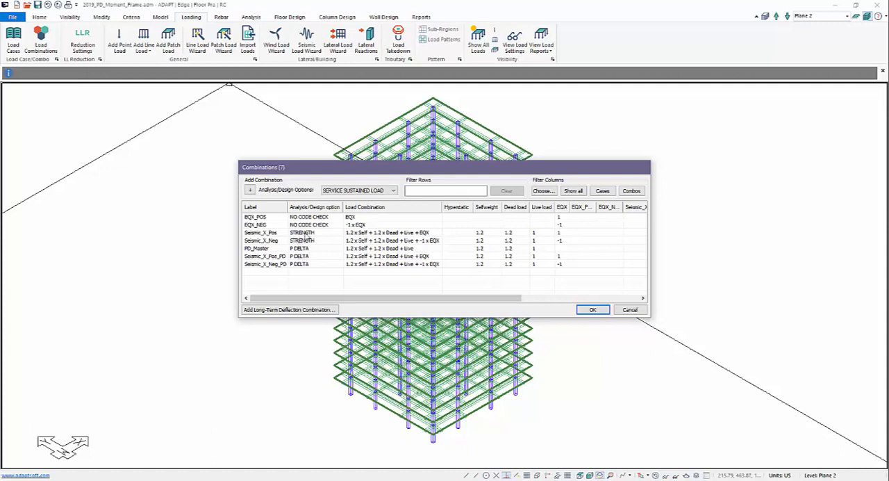
Step: Set the analysis/design option of Seismic_X_Pos and Seismic_X_Neg to SERVICE TOTAL LOAD and accept the combinations
left_click(306, 233)
left_click(308, 235)
left_click(308, 235)
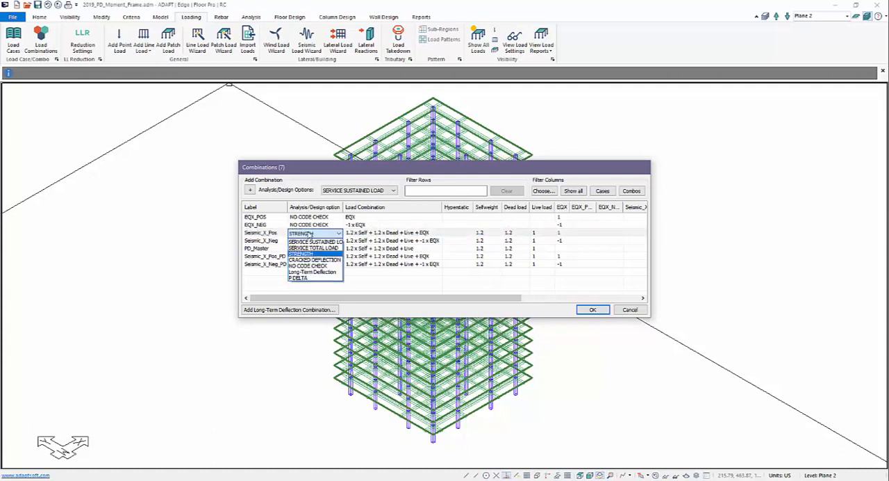
left_click(312, 248)
left_click(309, 241)
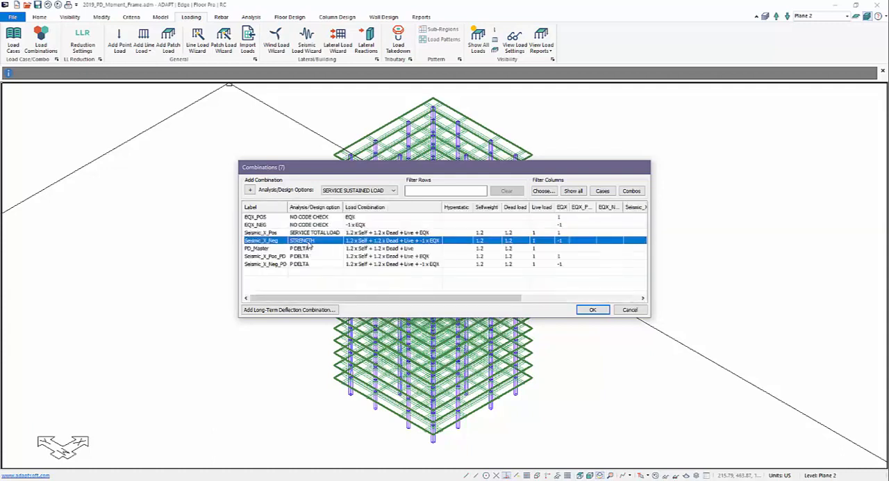
left_click(309, 241)
left_click(309, 241)
left_click(313, 255)
left_click(591, 310)
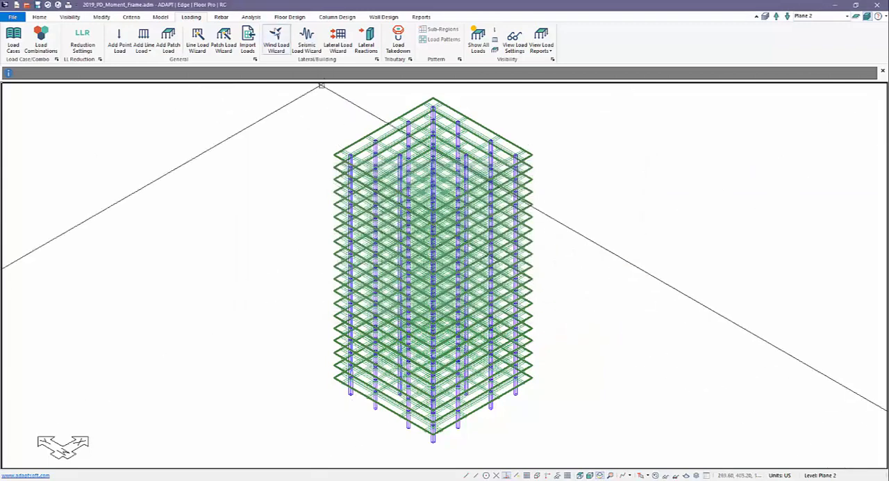
Step: Run the structural analysis for all load combinations with uncracked stiffness and save the solution
left_click(250, 17)
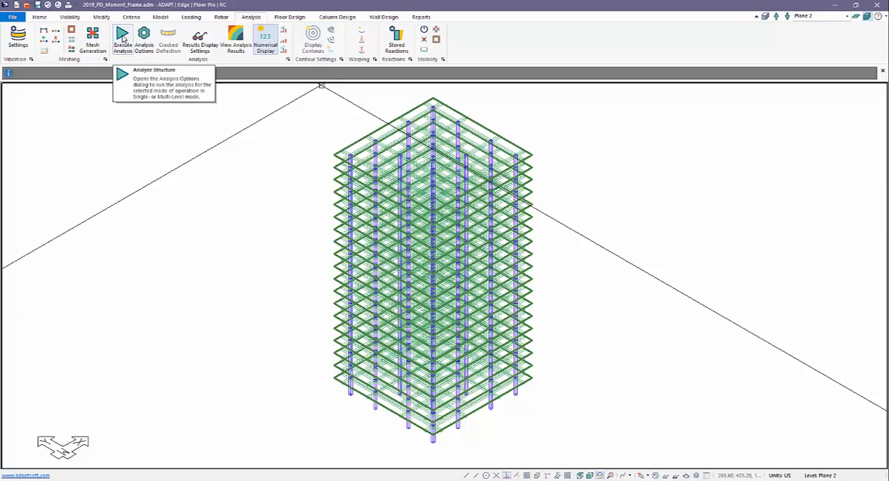
left_click(123, 37)
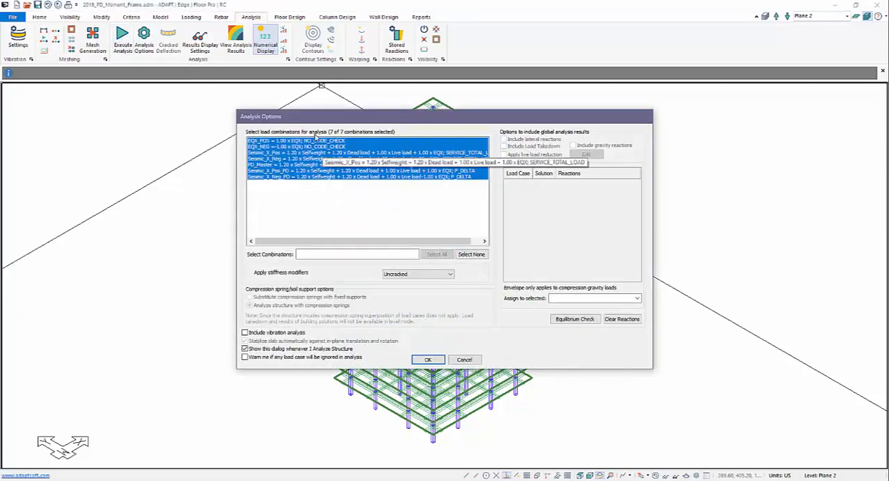
left_click(428, 360)
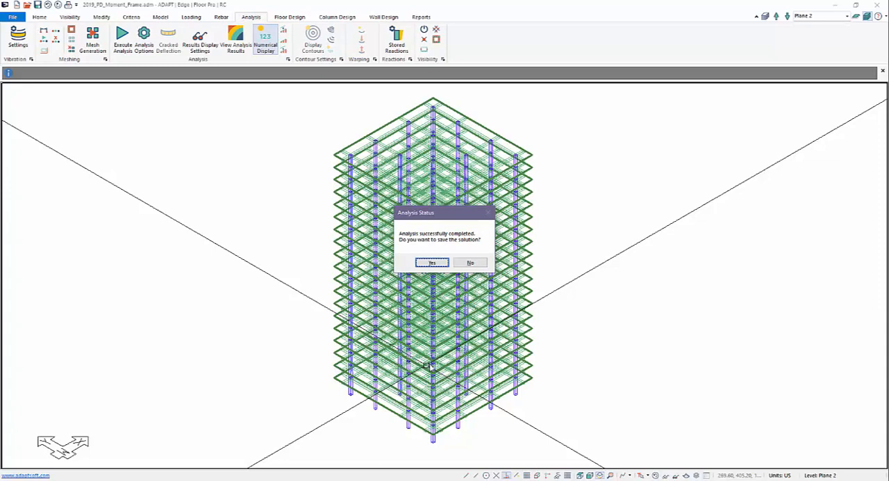
left_click(432, 262)
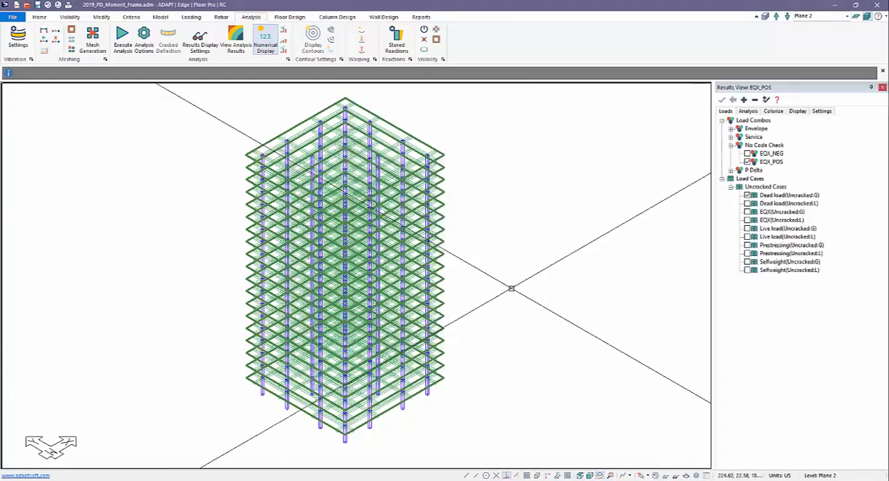
Step: Display the column drift results on the model for the Seismic_X_Pos service combination
middle_click_drag(499, 274, 571, 276)
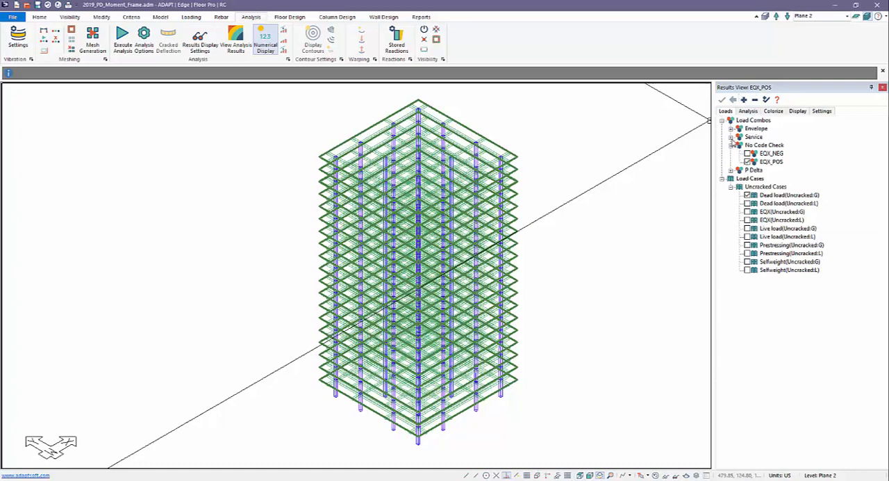
left_click(731, 137)
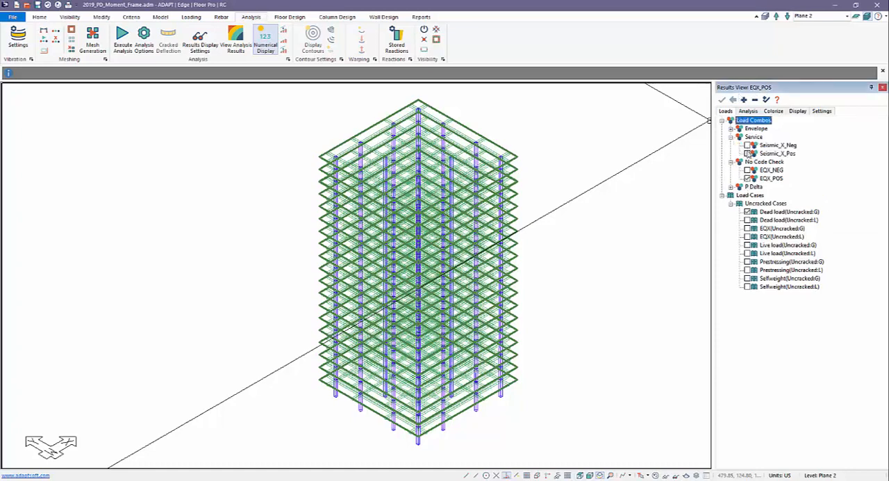
left_click(747, 153)
left_click(748, 111)
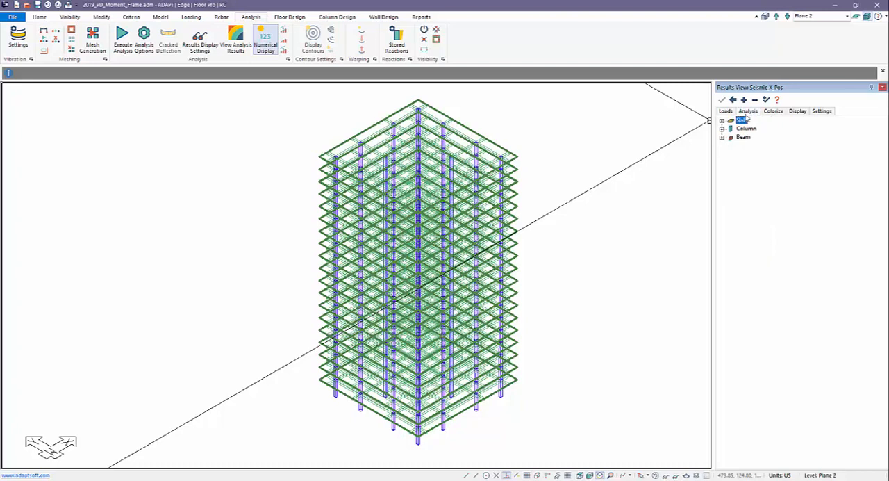
left_click(722, 128)
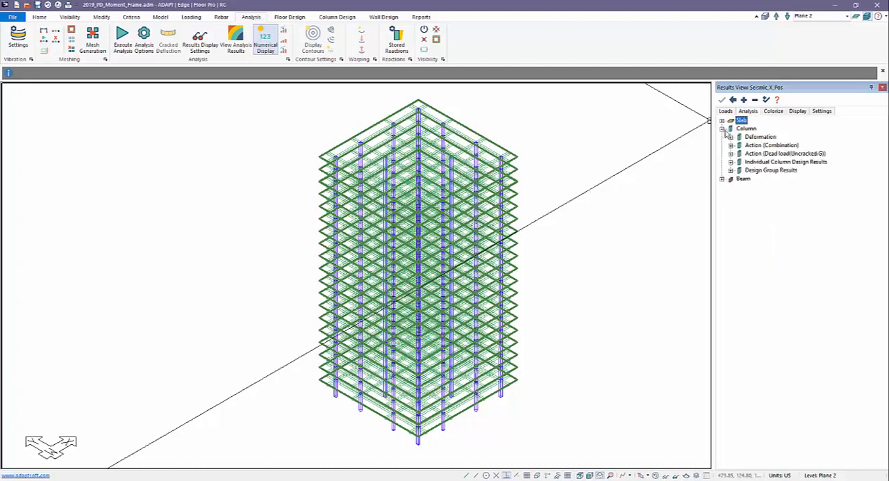
left_click(730, 137)
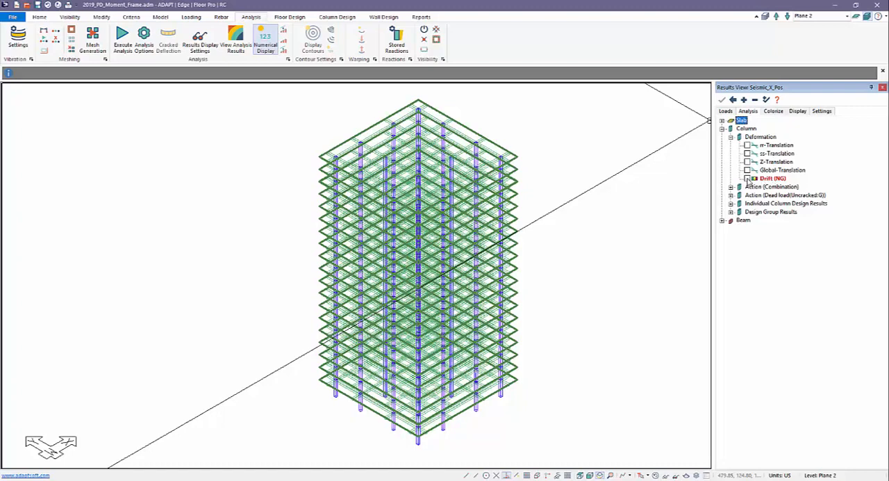
left_click(747, 179)
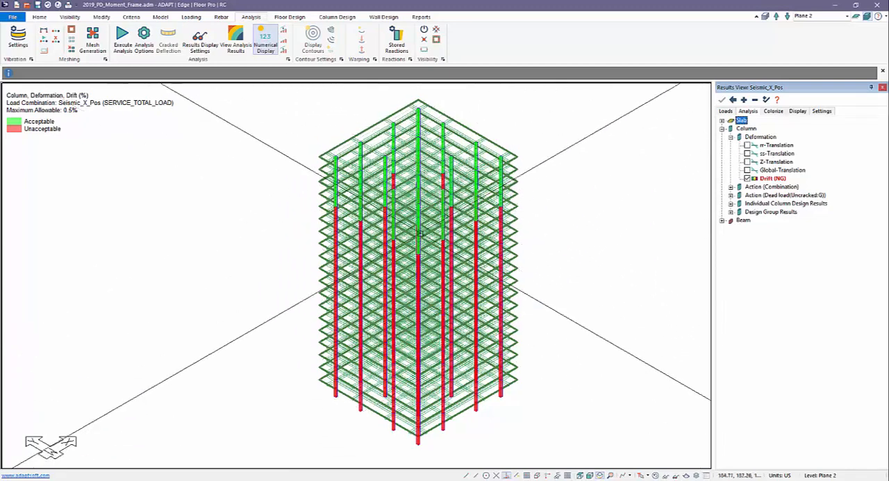
middle_click_drag(285, 256, 283, 263)
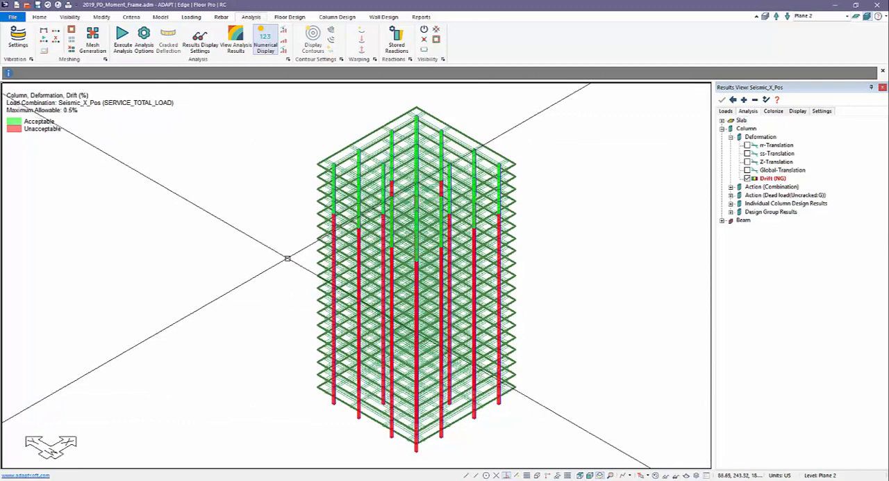
scroll(275, 233, "up", 1)
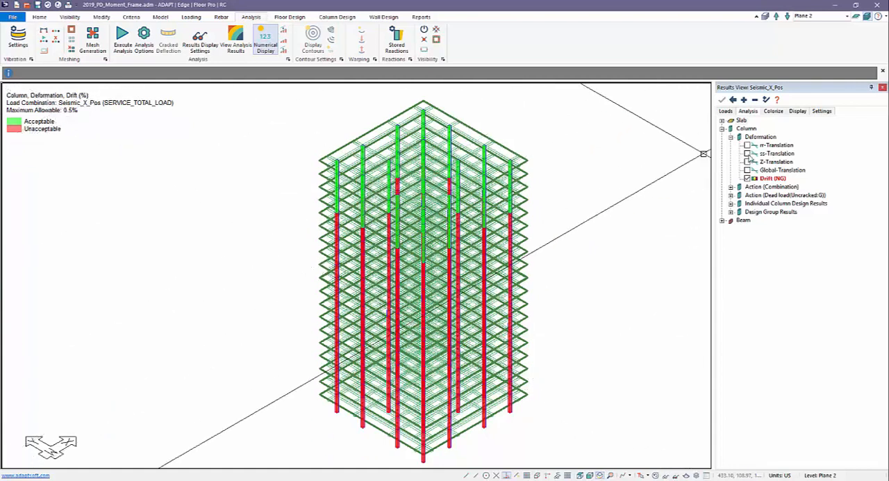
Step: Review the maximum allowable drift setting and its description, and inspect the drift status of the upper-story columns up close
left_click(802, 113)
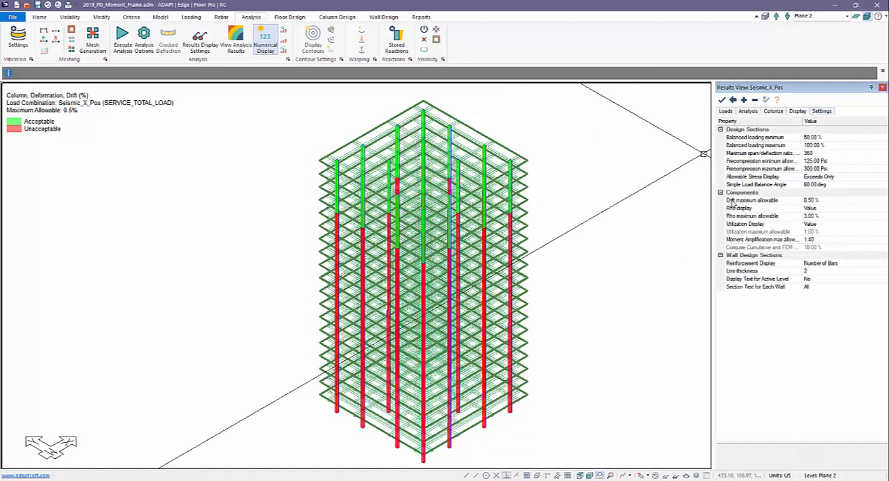
left_click(732, 201)
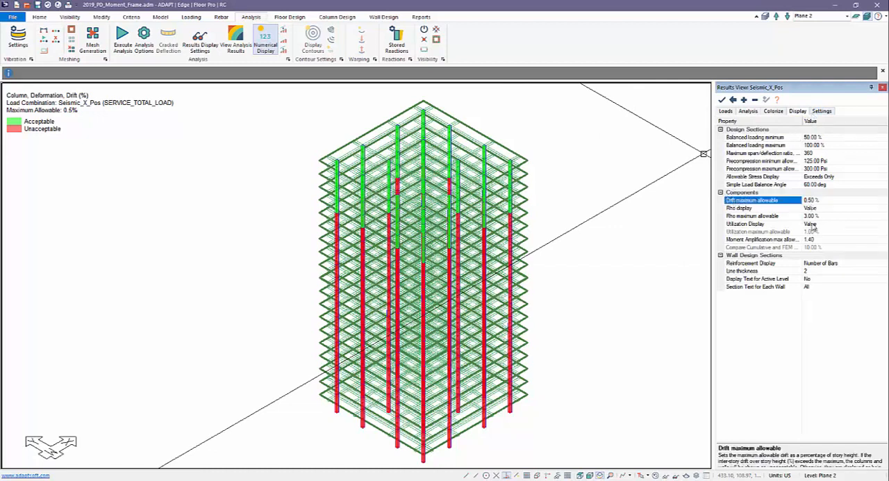
left_click_drag(807, 425, 805, 390)
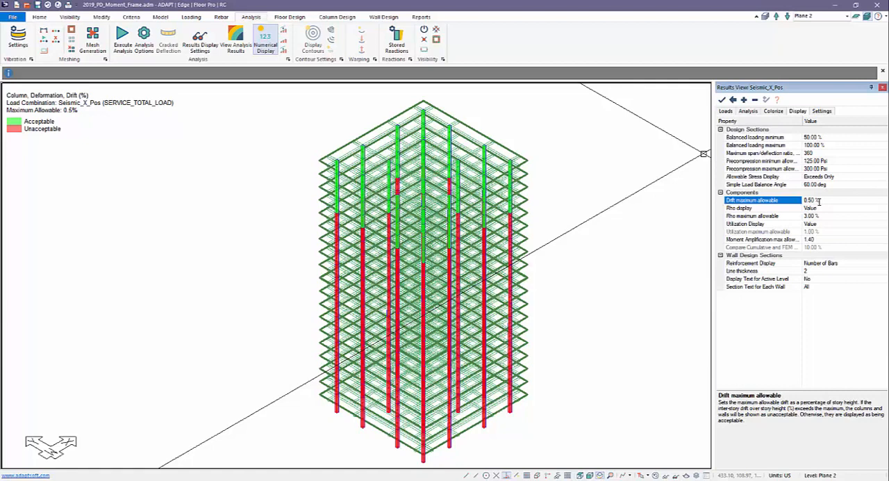
middle_click_drag(601, 268, 548, 238)
middle_click_drag(224, 272, 280, 307)
scroll(335, 160, "up", 5)
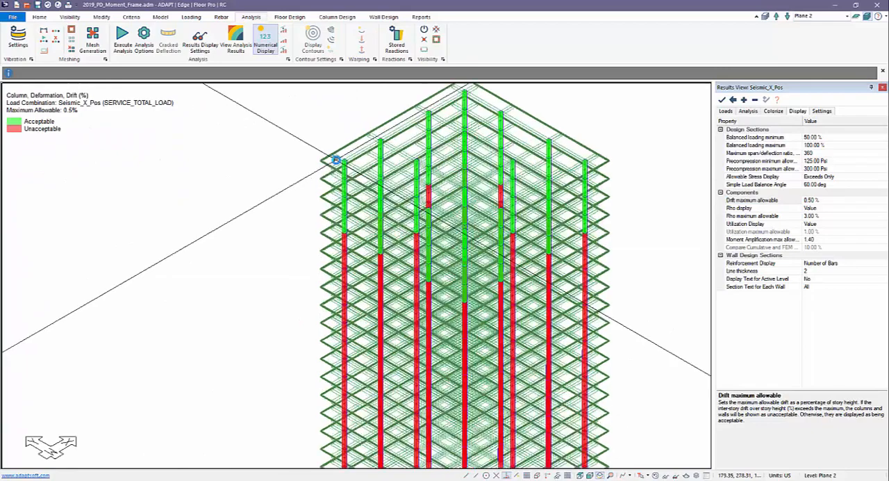
scroll(335, 160, "up", 4)
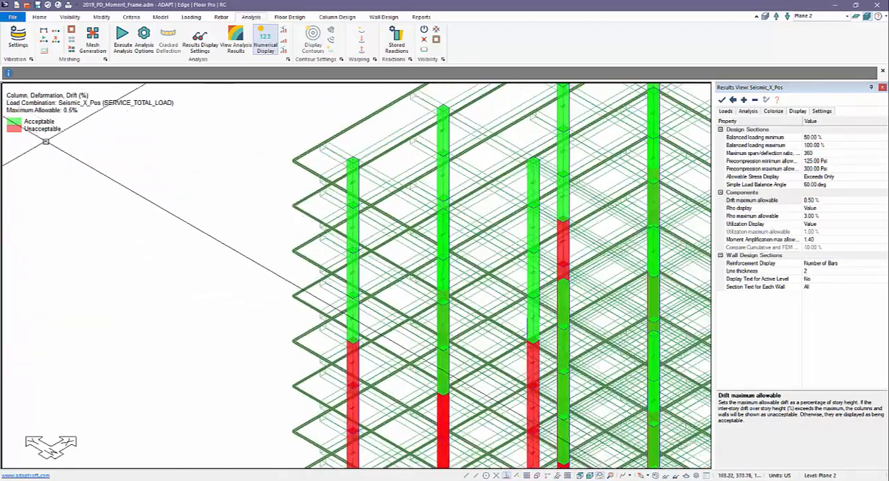
scroll(336, 160, "down", 5)
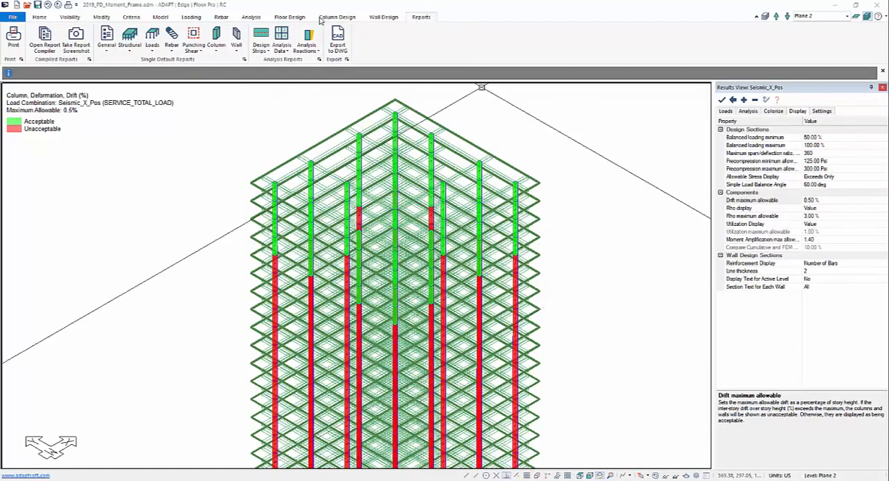
Step: Start an XLS drift report covering only the Seismic_X_Pos and Seismic_X_Neg load combinations, with X, Y direction results included
left_click(285, 47)
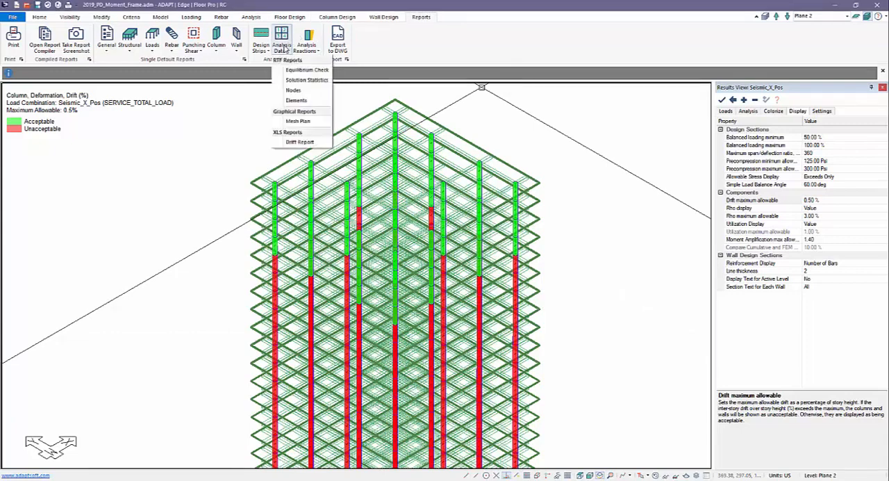
left_click(307, 143)
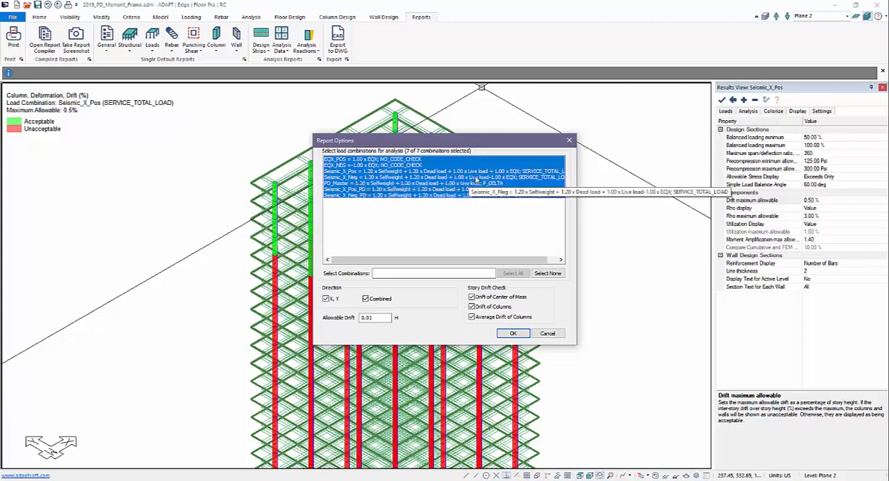
left_click_drag(480, 173, 483, 177)
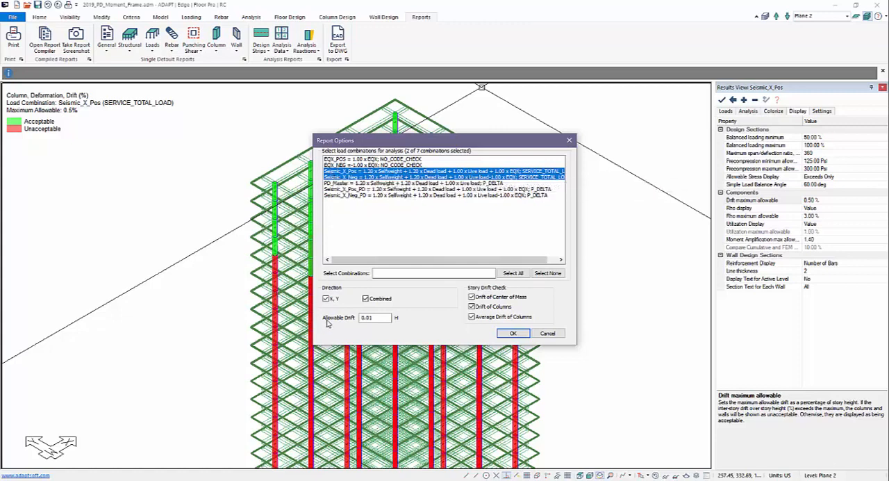
left_click(327, 296)
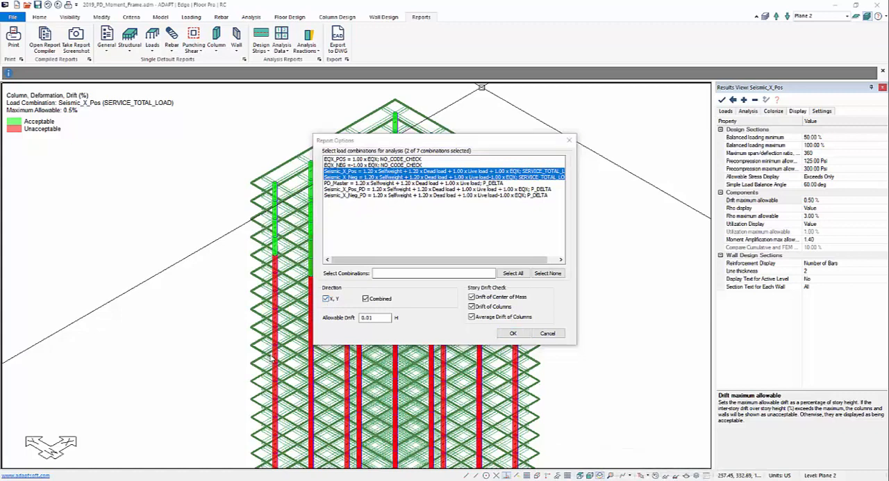
Step: Set the report's allowable drift to 0.005 H, generate the drift report and open the resulting spreadsheet
left_click(375, 318)
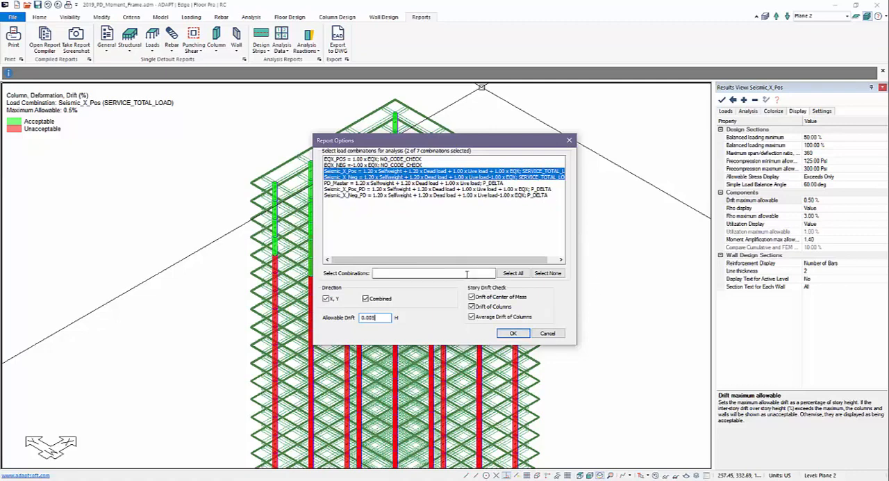
left_click(507, 334)
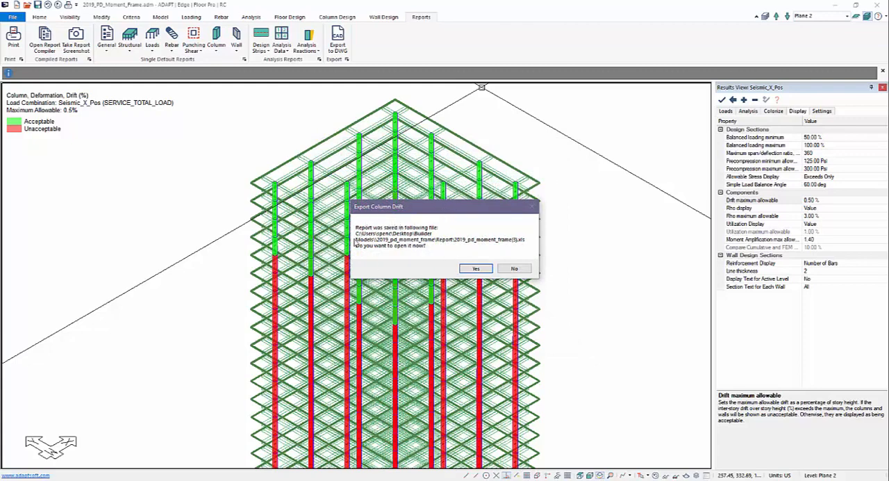
left_click(477, 269)
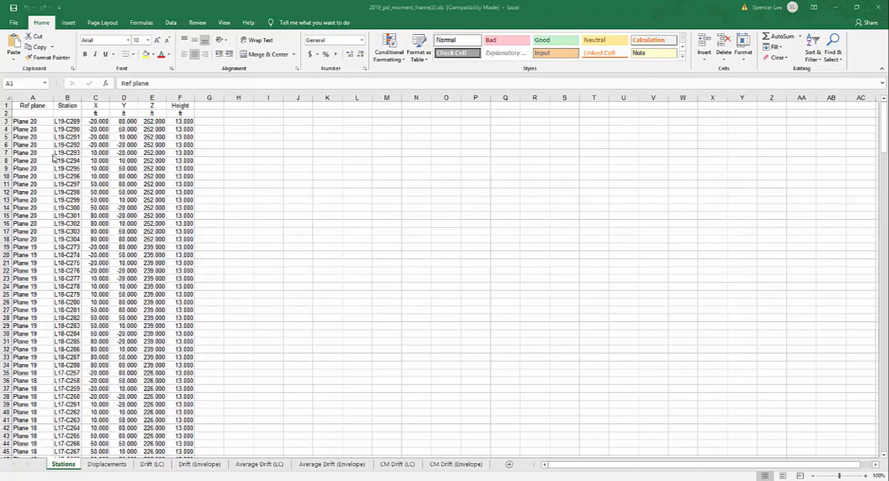
Step: Examine the reference planes and column station labels throughout the Stations sheet, from Plane 20 down to Plane 2
left_click(36, 122)
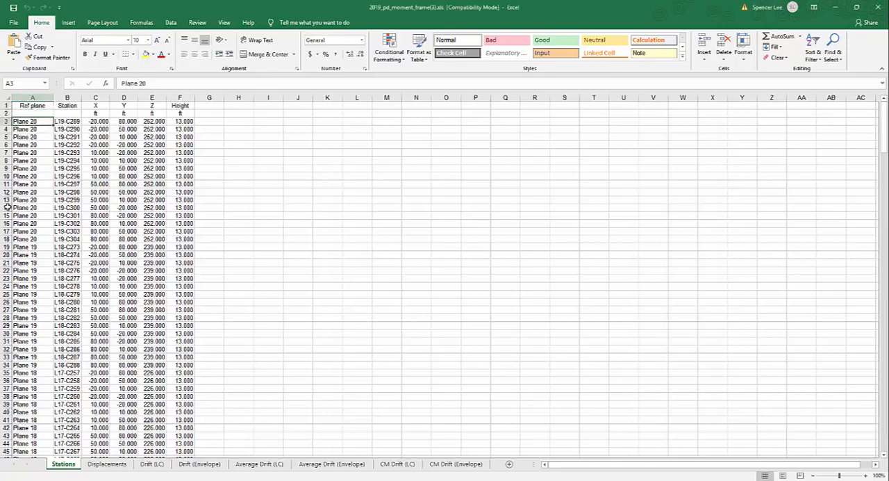
scroll(28, 167, "down", 20)
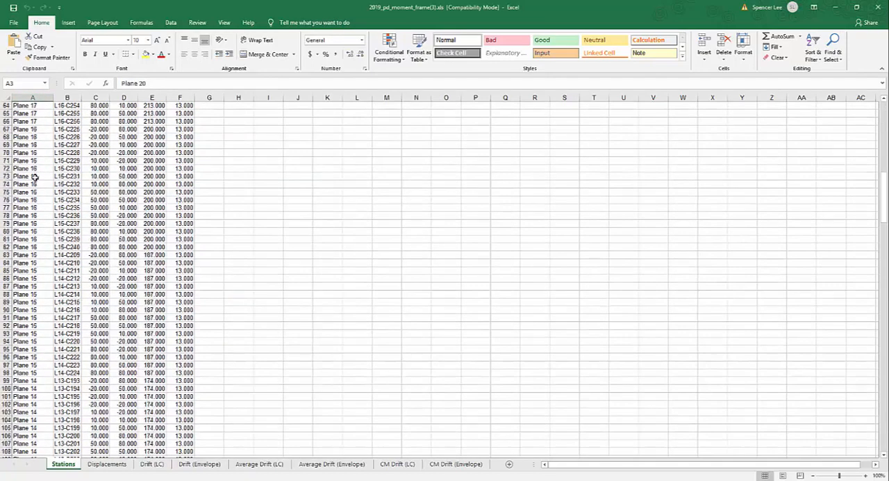
scroll(34, 177, "down", 20)
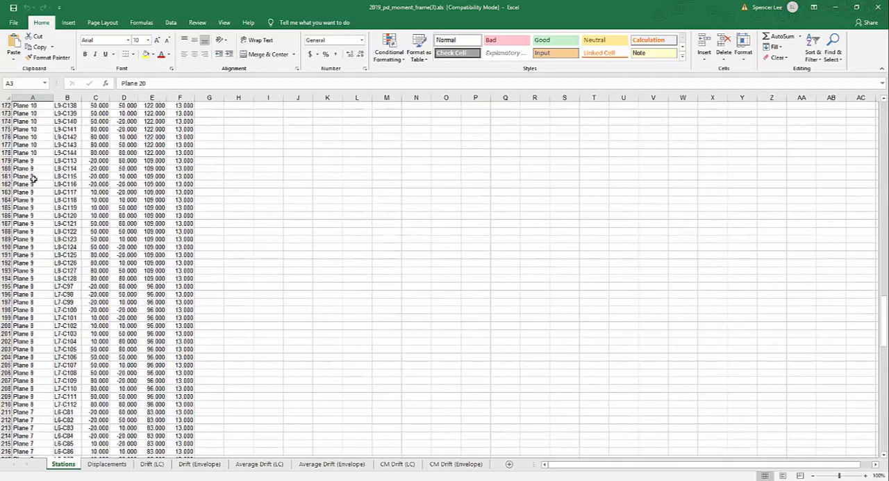
scroll(32, 179, "down", 20)
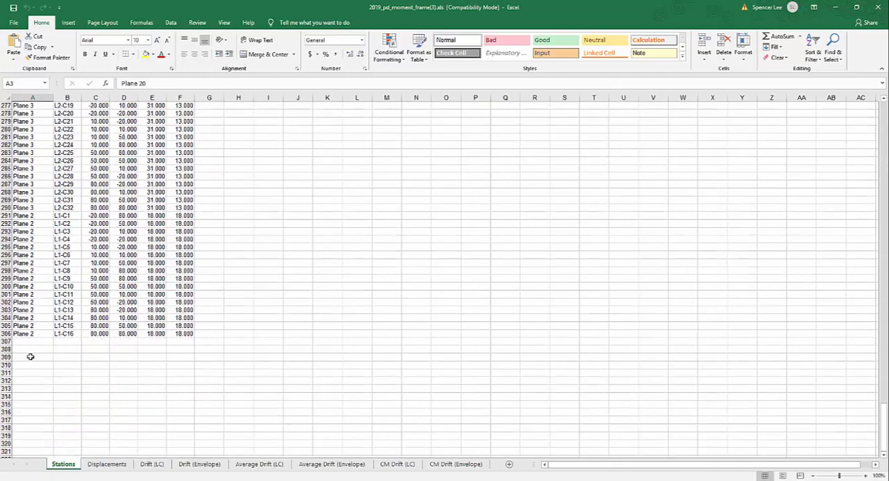
scroll(30, 356, "down", 6)
scroll(32, 351, "up", 20)
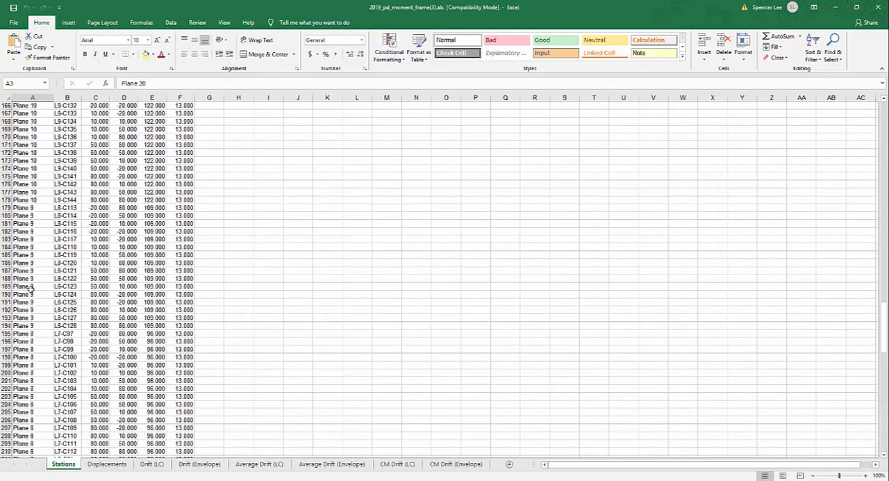
scroll(29, 288, "up", 20)
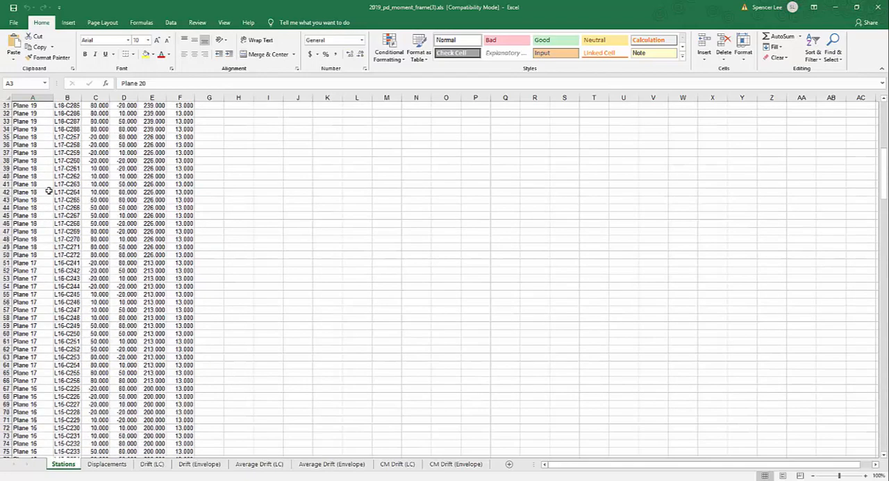
scroll(48, 187, "up", 10)
left_click(60, 122)
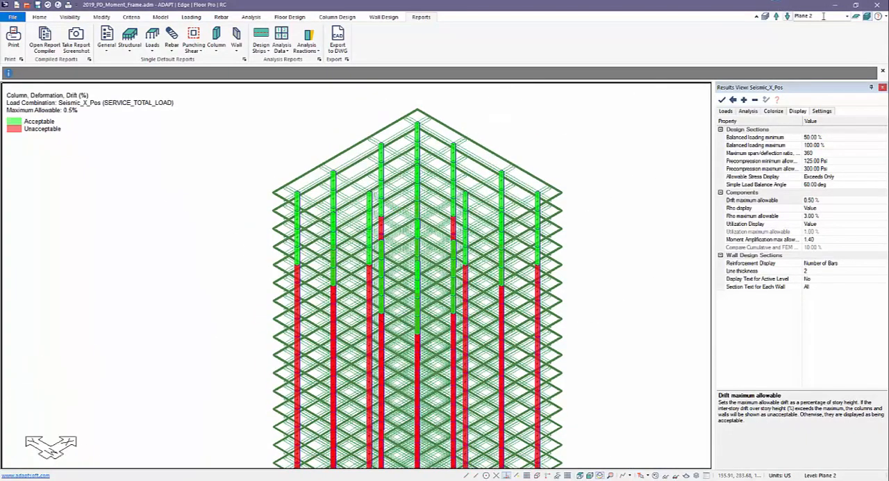
Step: Switch to the ADAPT model and make Plane 20 the active level
left_click(846, 15)
left_click_drag(846, 73, 844, 29)
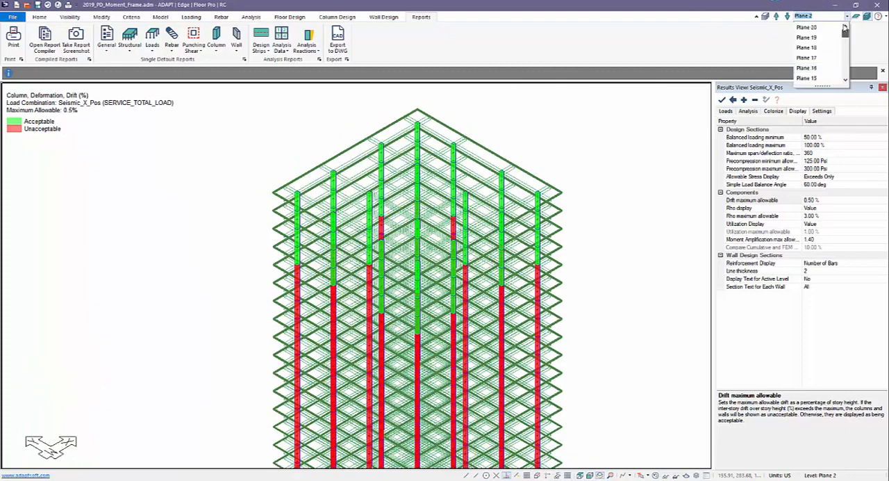
left_click(806, 27)
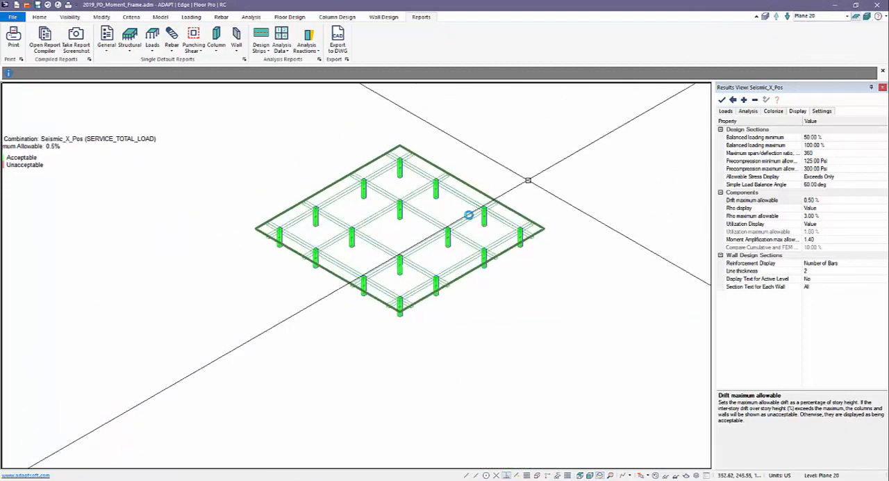
Step: Turn on the ID display for columns in the view settings of structural components
scroll(468, 215, "up", 5)
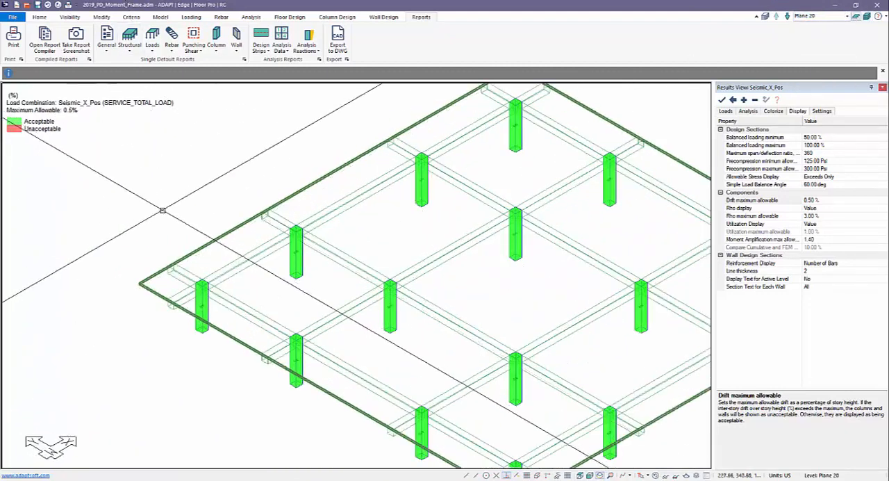
middle_click_drag(163, 210, 117, 207)
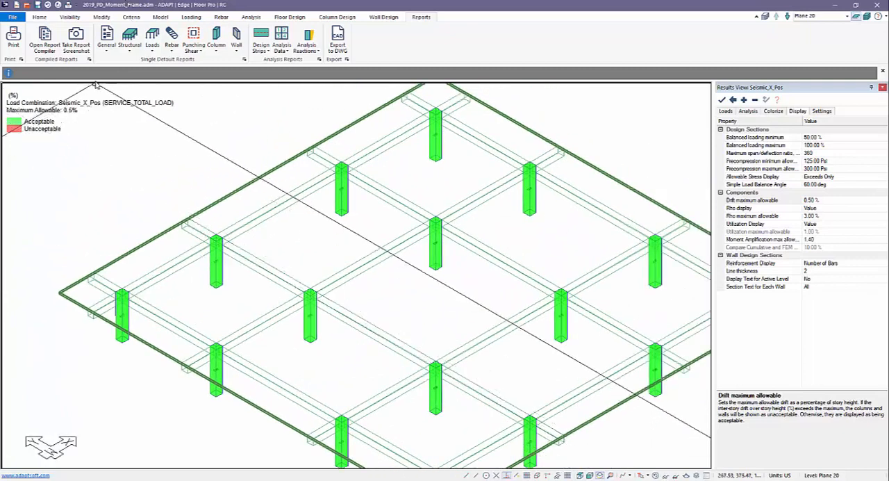
left_click(81, 17)
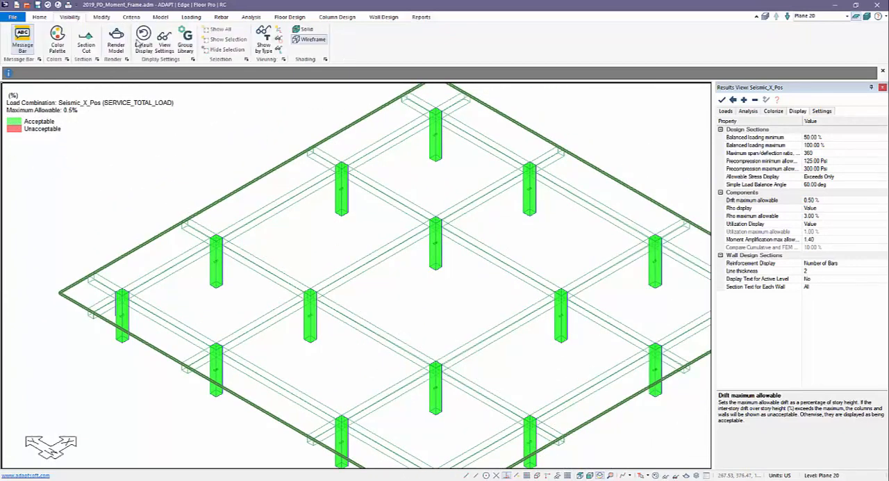
left_click(164, 39)
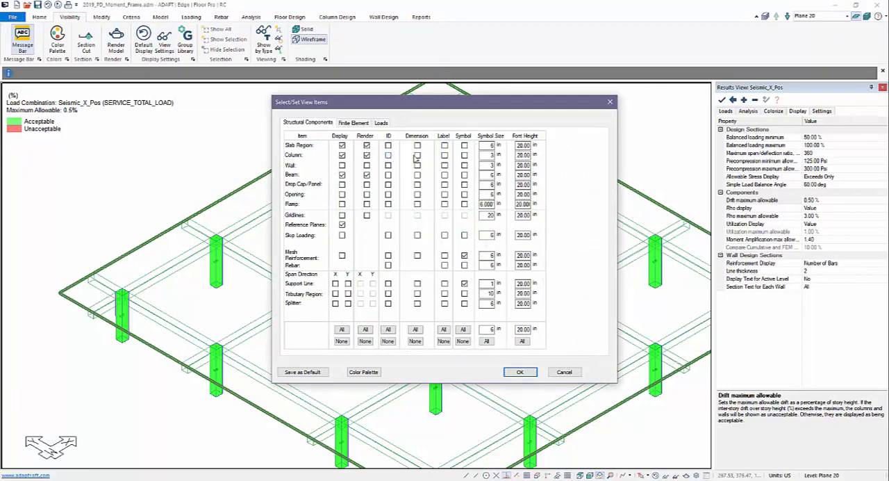
left_click(510, 373)
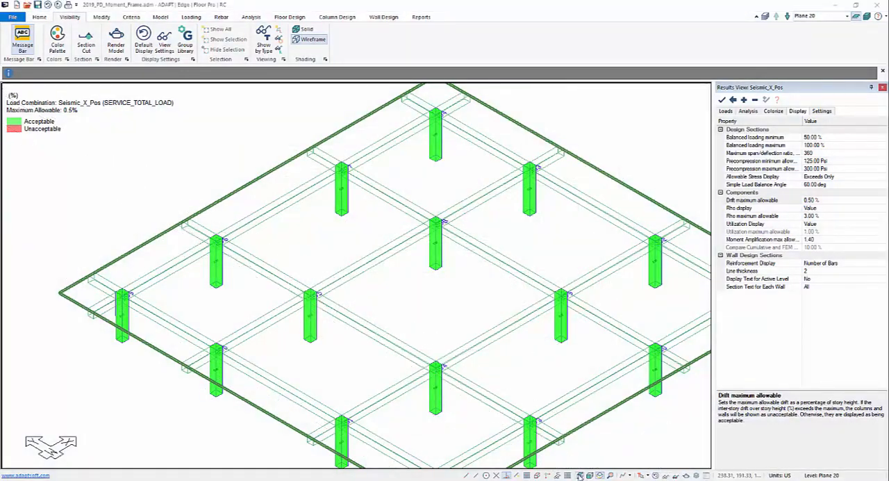
Step: Show Plane 20 in plan view and inspect the column ID numbers up close to match them with the report stations
left_click(580, 475)
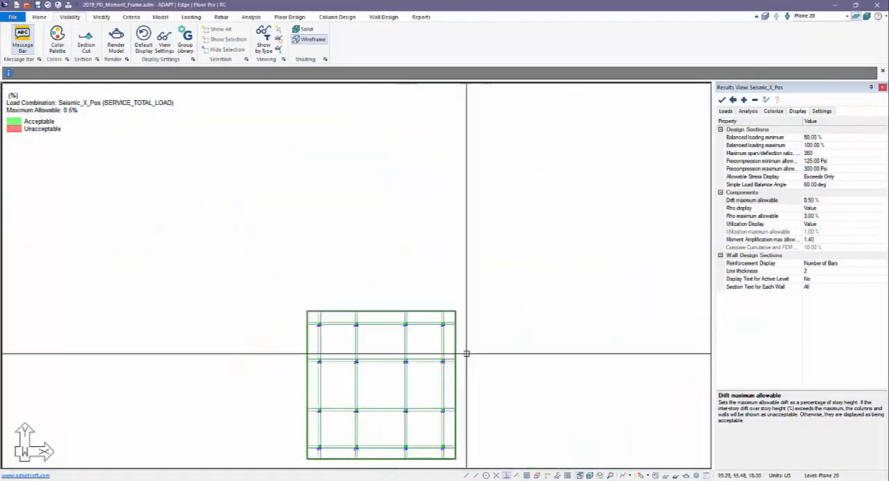
middle_click_drag(356, 336, 406, 314)
scroll(406, 314, "up", 5)
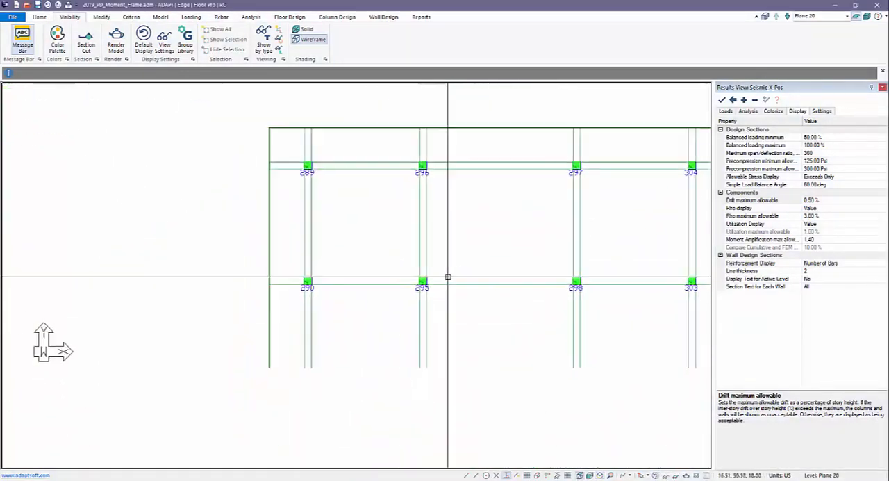
scroll(302, 153, "up", 2)
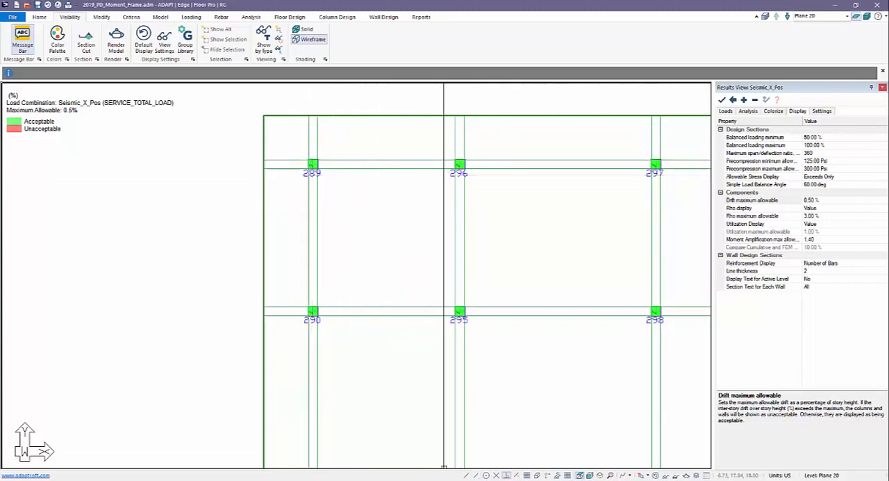
Step: Return to the drift report in Excel and compare the Displacements sheet with the Drift (LC) sheet
mouse_move(409, 472)
left_click(477, 444)
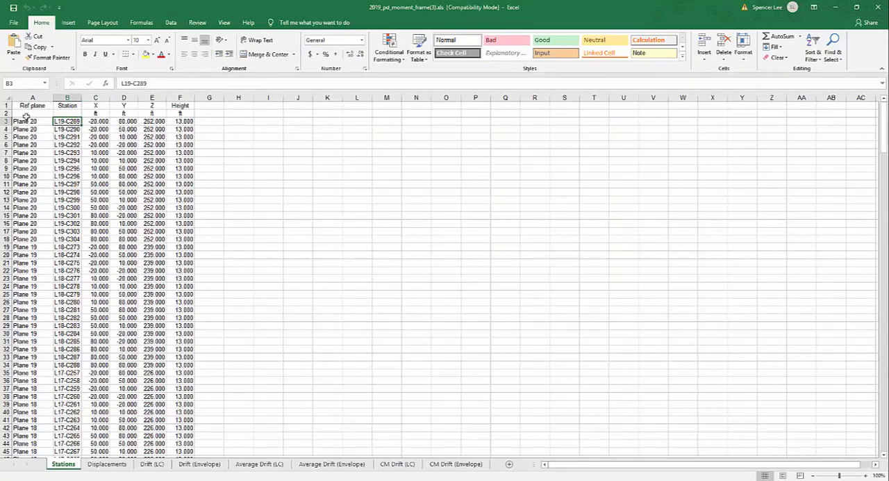
left_click(107, 463)
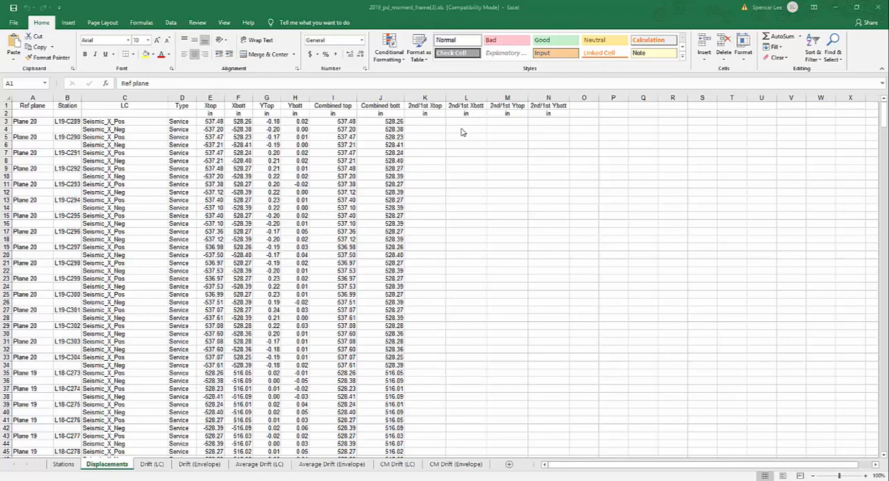
left_click(150, 463)
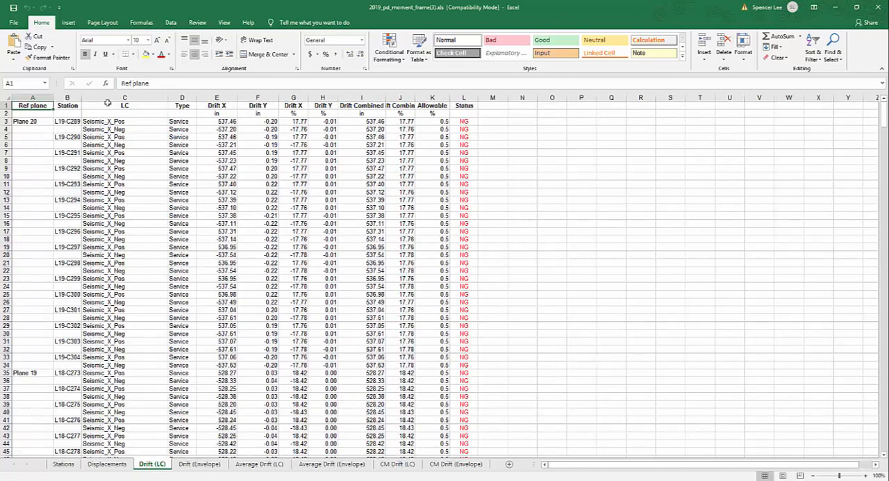
left_click(109, 464)
left_click(143, 466)
Step: Review the Drift (Envelope), Average Drift (LC) and Average Drift (Envelope) sheets
left_click(203, 466)
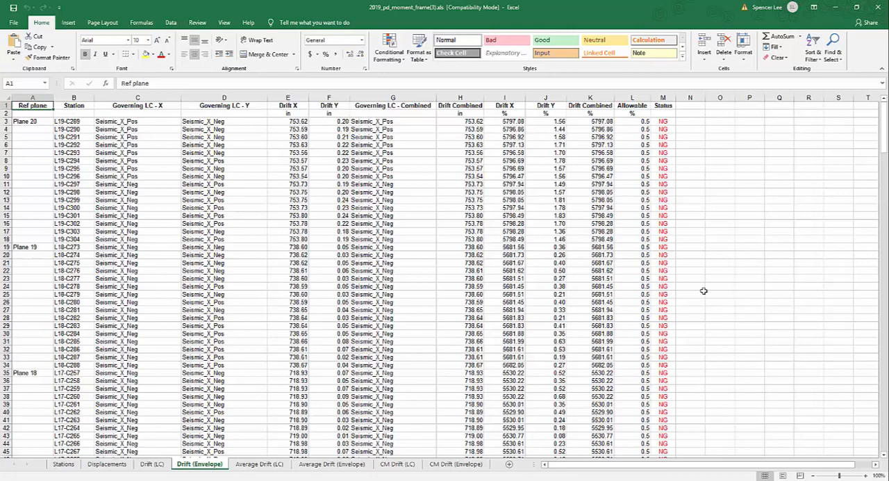
left_click(264, 464)
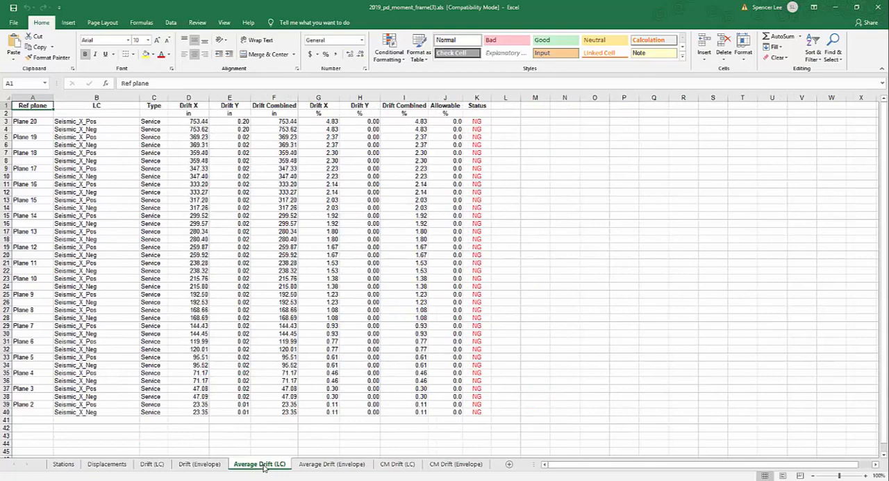
left_click(305, 466)
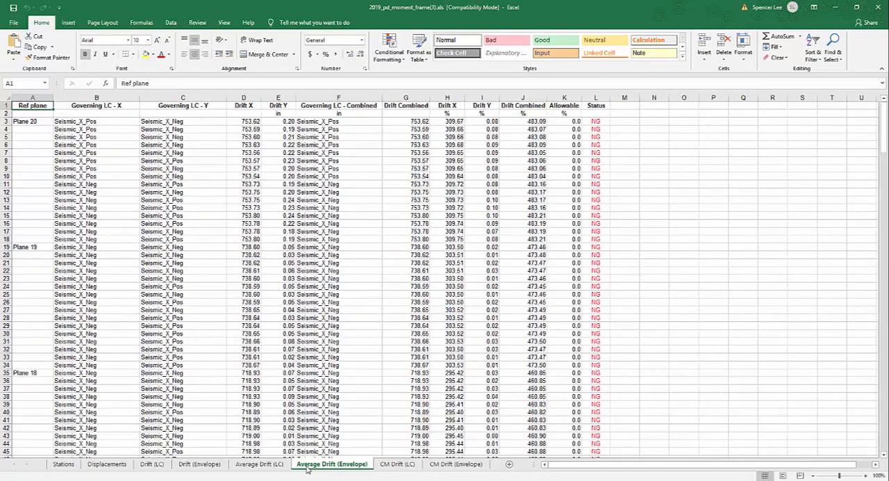
Step: Review the CM Drift (LC) and CM Drift (Envelope) sheets, including the governing combined load combination for the first Plane 20 station
left_click(392, 464)
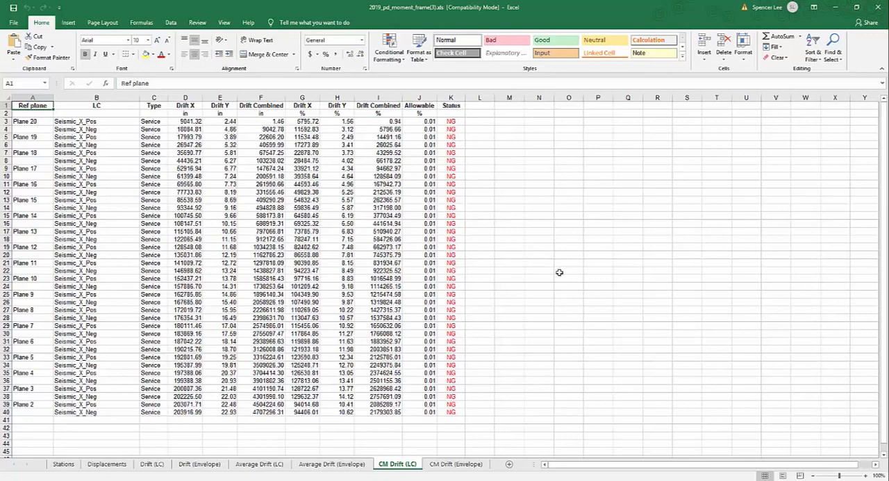
left_click(456, 463)
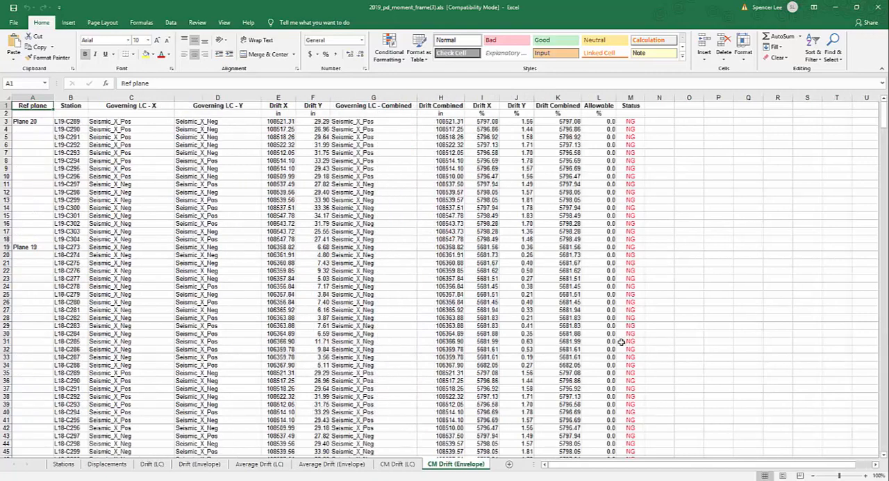
left_click(348, 121)
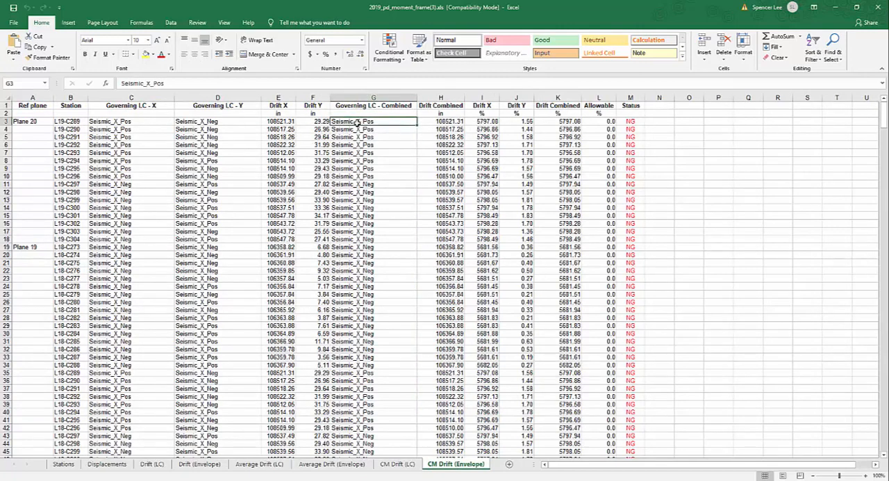